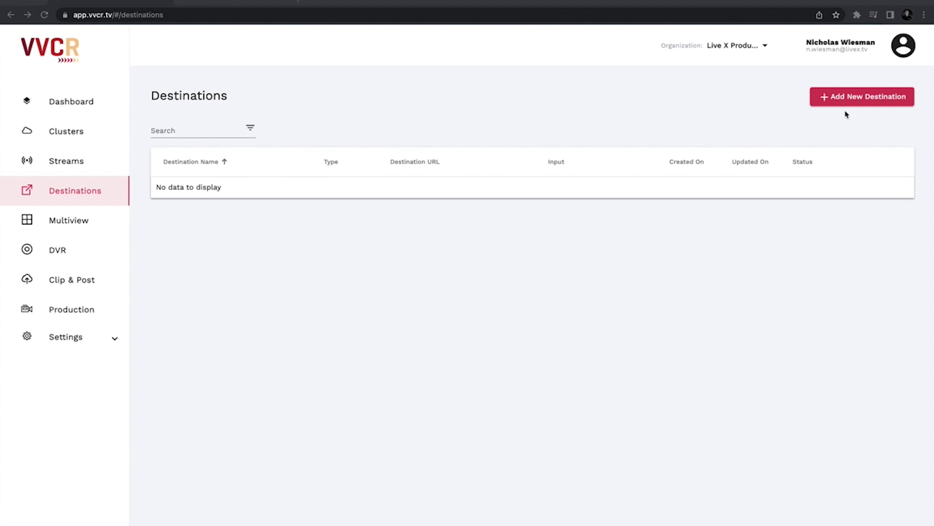
Step: Add a destination named YoutubeSRT that sources the 5 Captions Test stream, with Encryption ticked
left_click(852, 97)
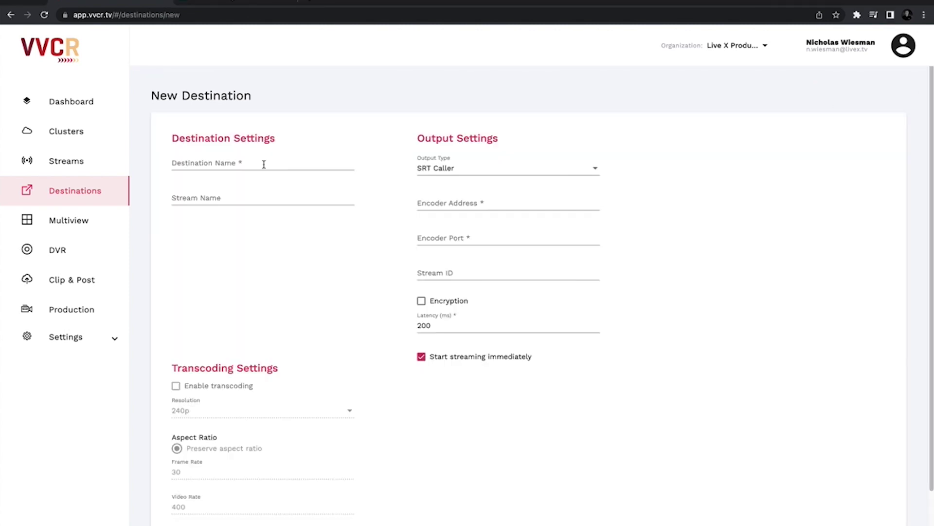
left_click(258, 163)
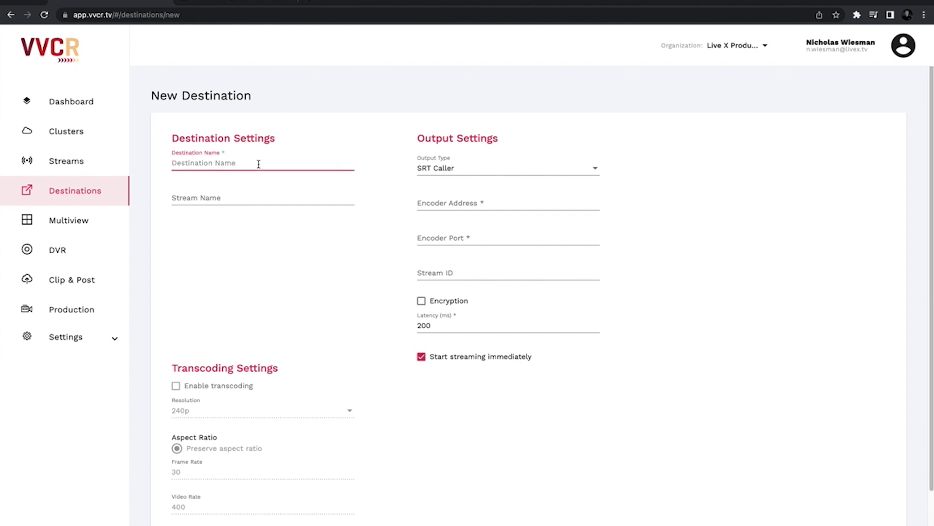
type("YoutubeSRT")
left_click(230, 196)
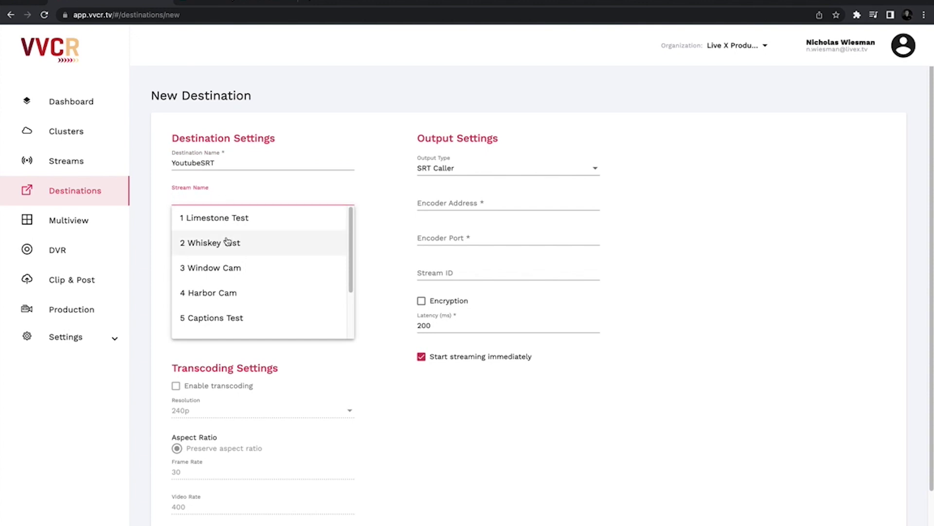
scroll(226, 240, "down", 1)
left_click(226, 295)
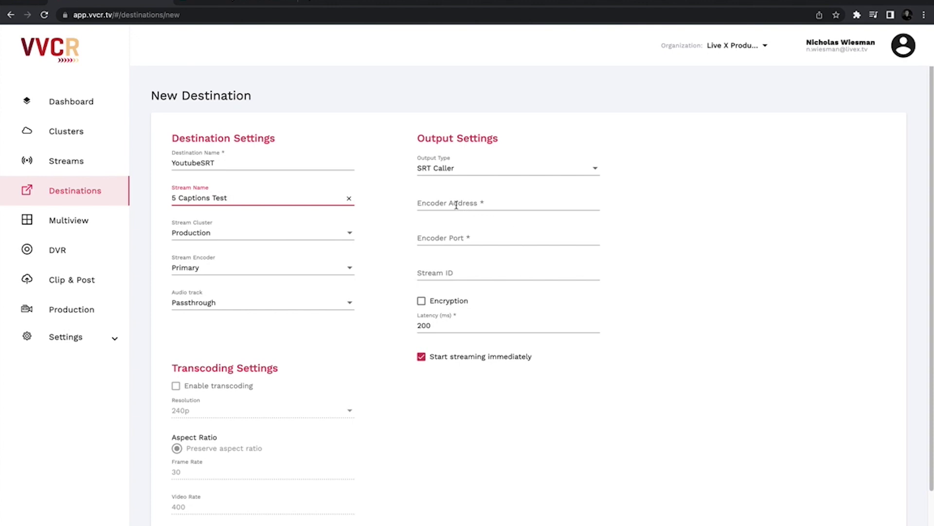
left_click(421, 302)
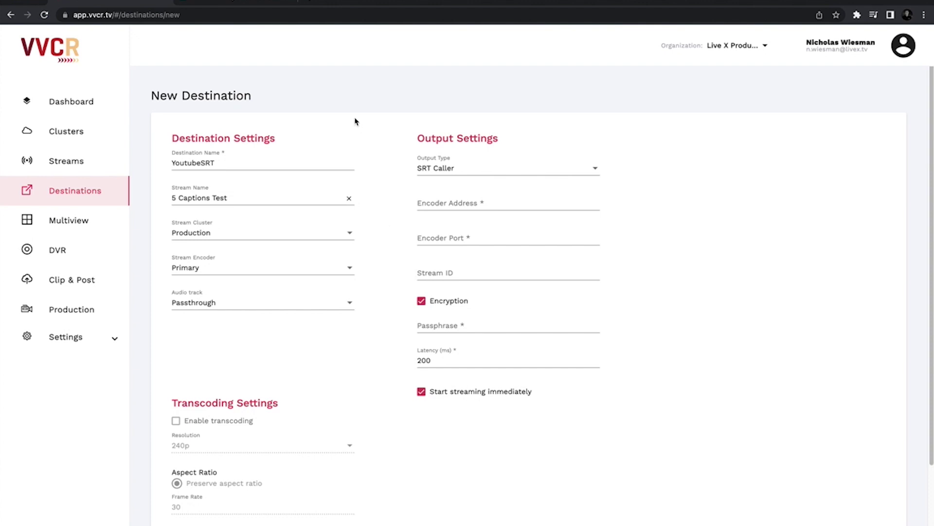
left_click(452, 273)
Step: Paste #!::u=STREAMKEY,copy=0,encoder=<vvcr> into the destination's Stream ID field
type("#!::u=STREAMKEY,copy=0,encoder=<vvcr>")
key("super+a")
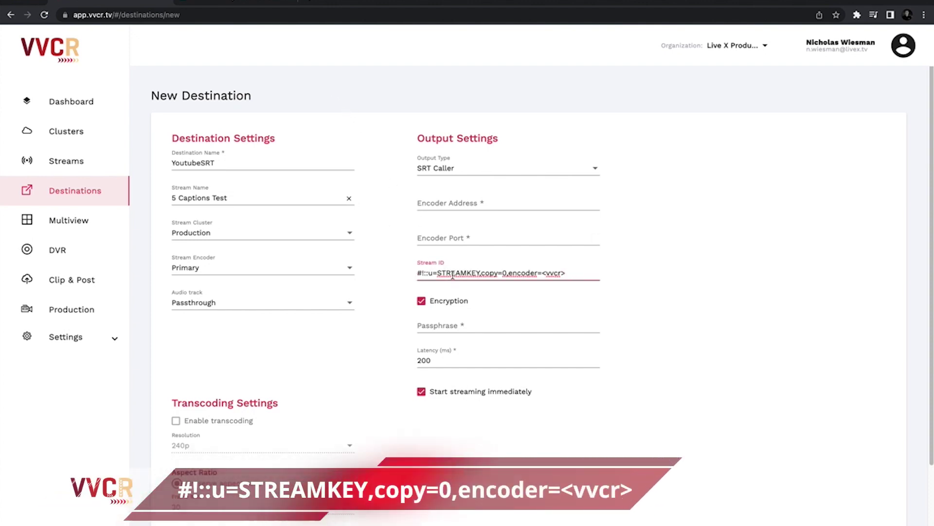
left_click(418, 274)
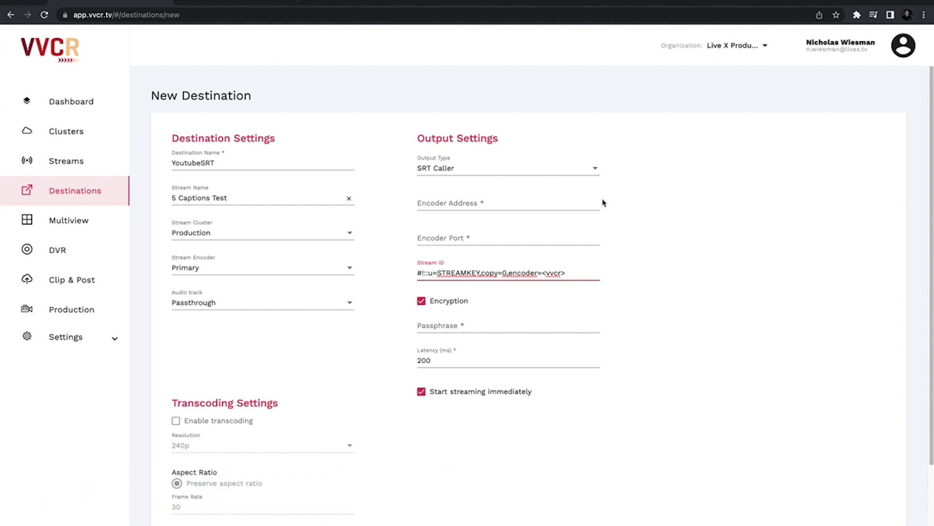
left_click(252, 2)
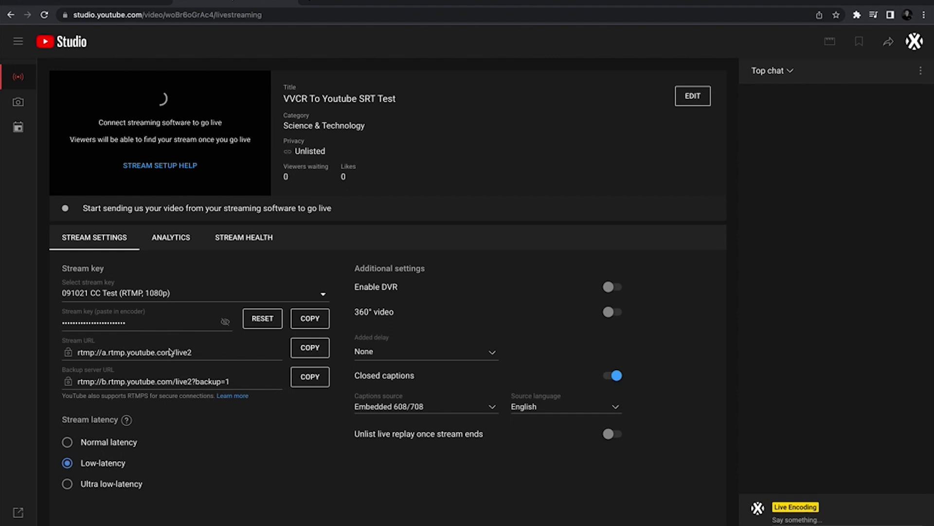
Step: Create a new stream key named 'SRT Key' using the SRT protocol and select it
left_click(204, 297)
left_click(155, 316)
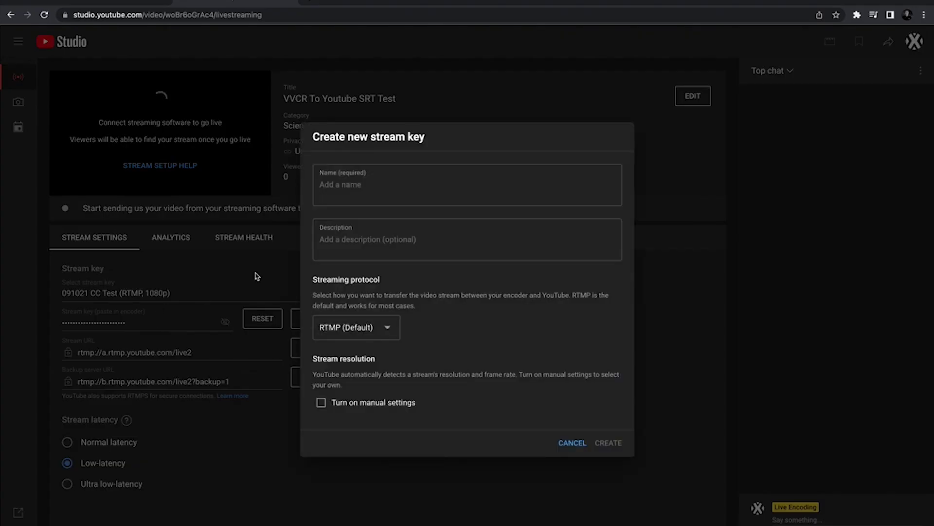
left_click(319, 187)
type("SRT")
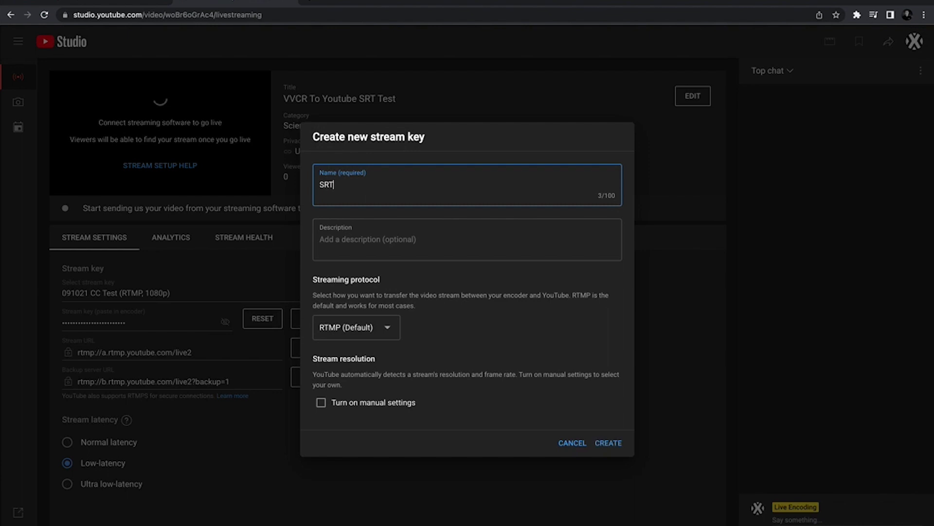
type(" Key")
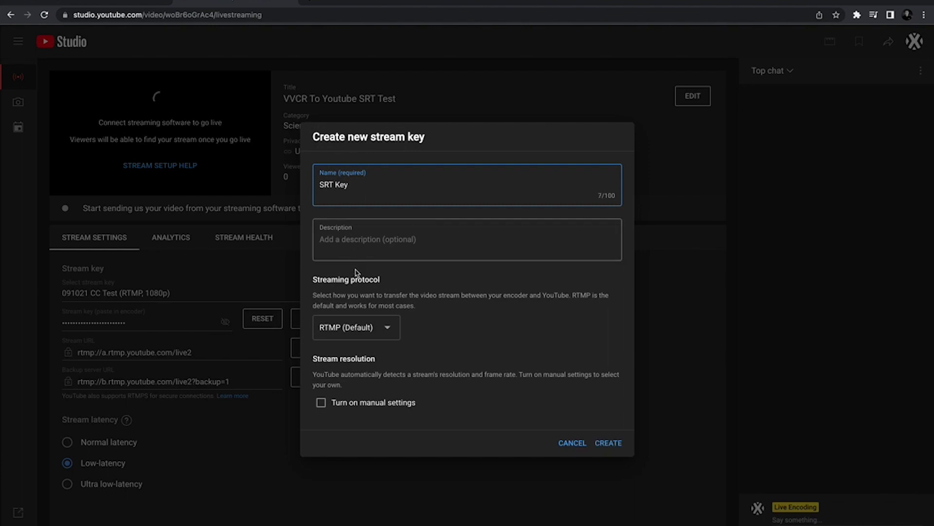
left_click(338, 333)
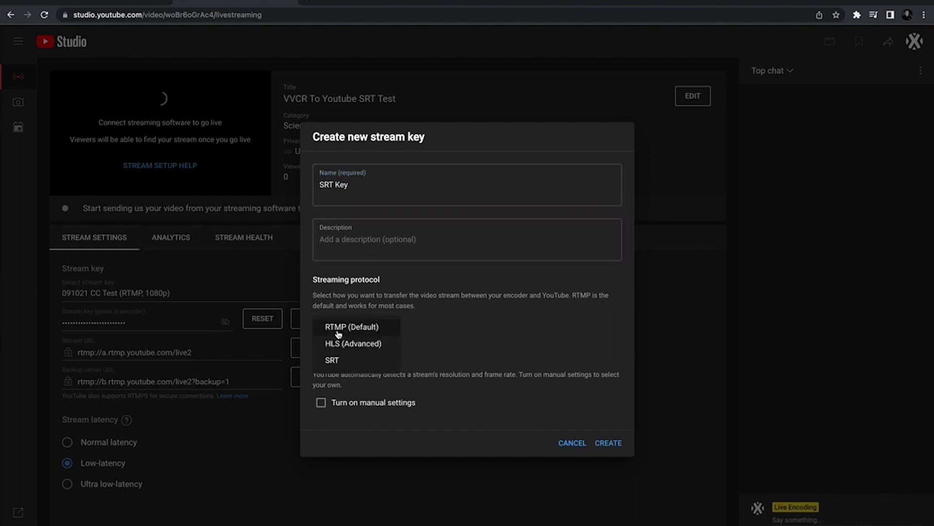
left_click(337, 360)
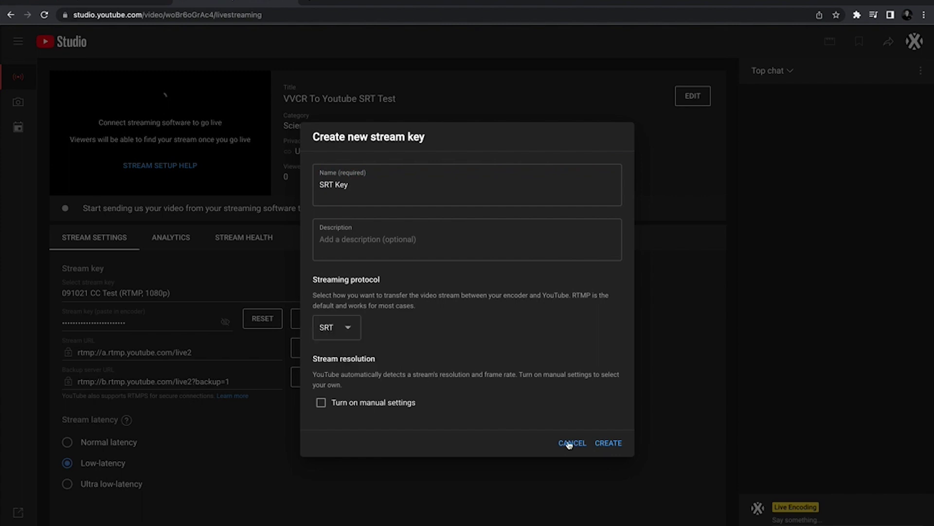
left_click(605, 443)
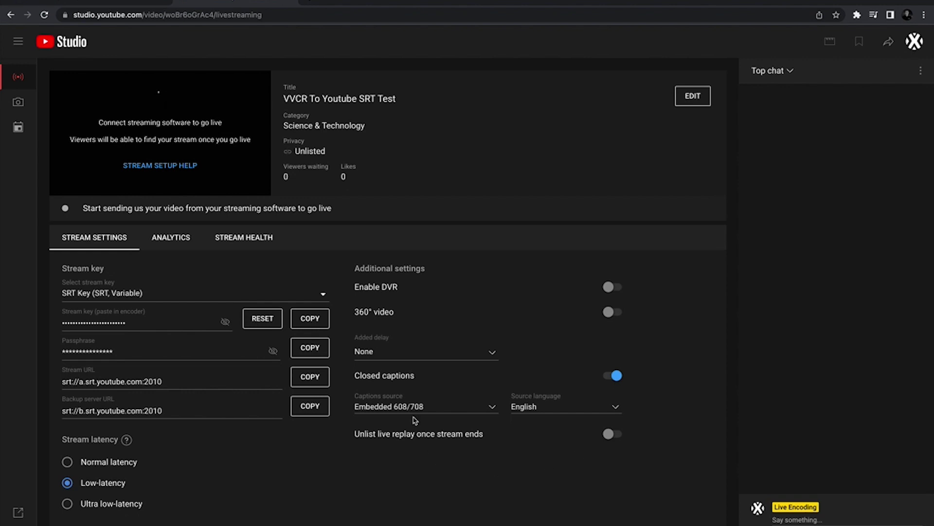
Step: Copy the SRT stream URL srt://a.srt.youtube.com:2010 and return to VVCR
left_click(313, 377)
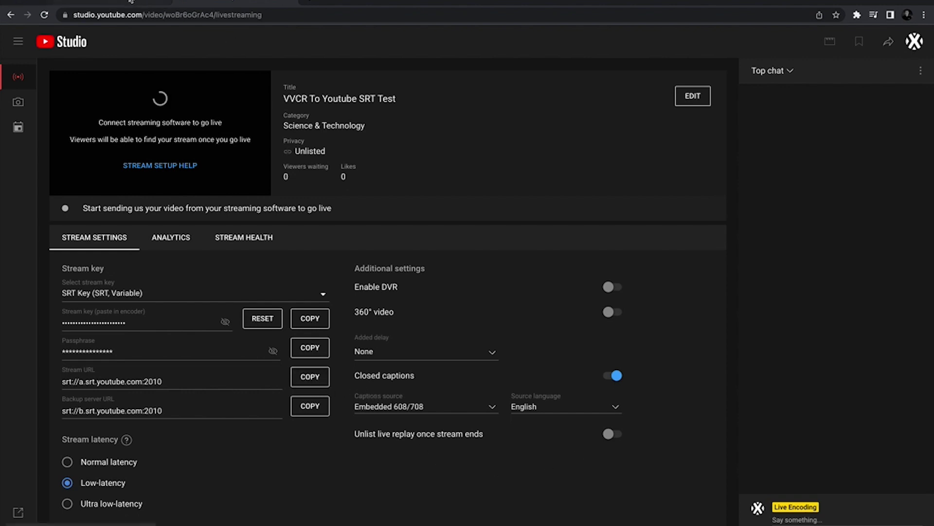
left_click(151, 2)
Step: Fill in the Encoder Address with YouTube's SRT URL and the Passphrase from YouTube Studio
left_click(483, 204)
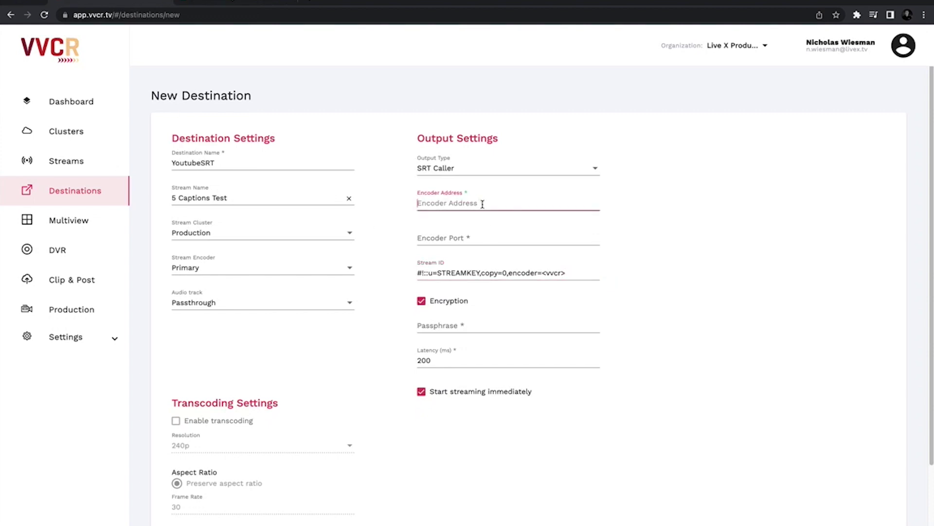
key("ctrl+v")
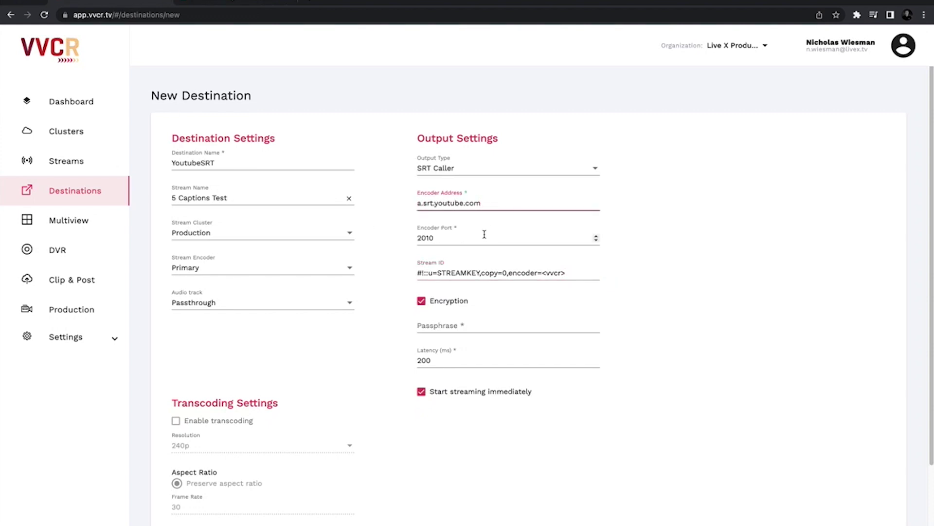
left_click(235, 4)
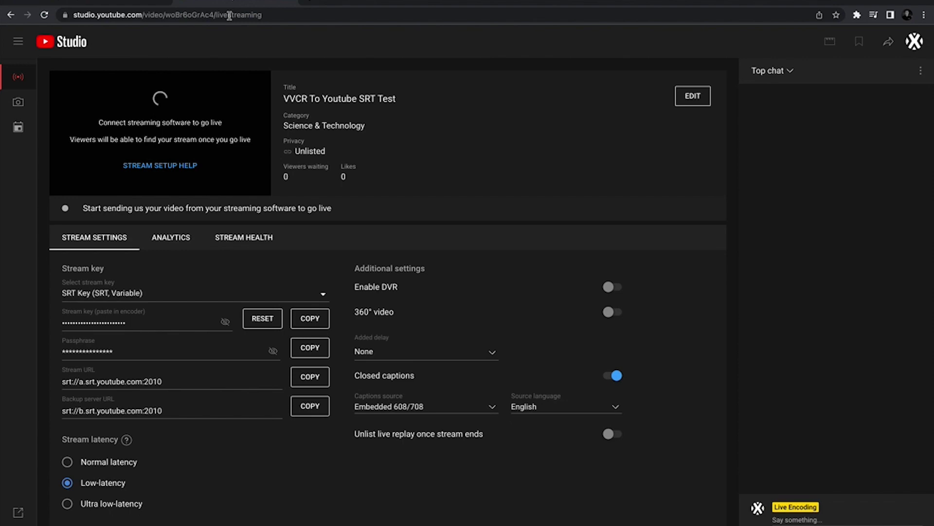
left_click(310, 347)
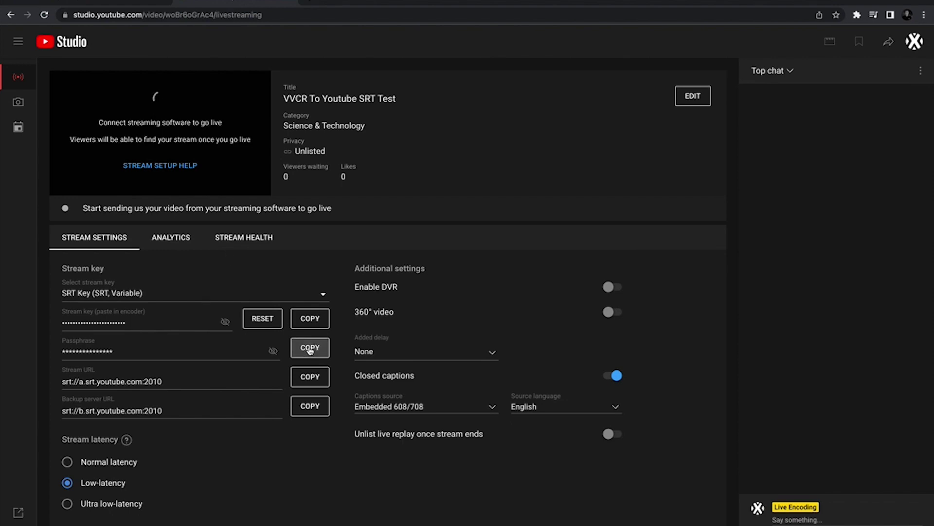
left_click(129, 4)
left_click(488, 326)
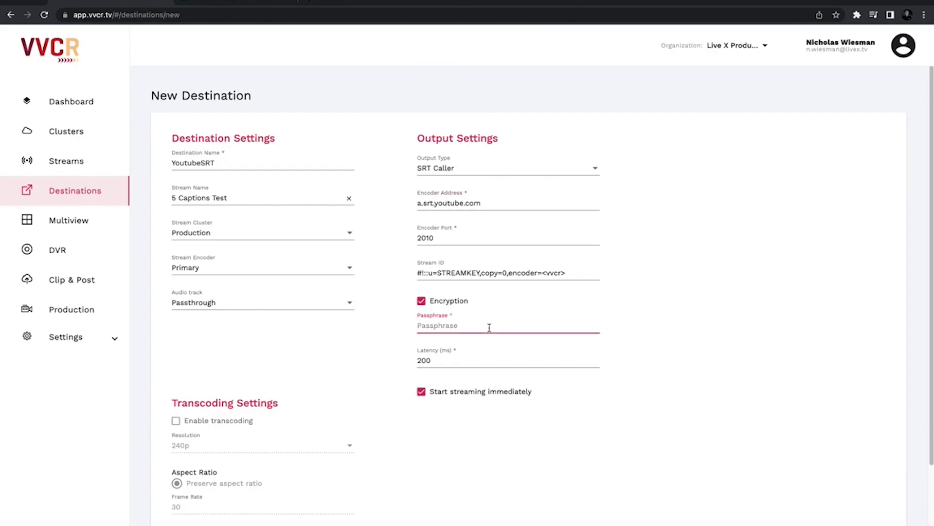
key("super+v")
Step: Replace the STREAMKEY placeholder in the Stream ID with YouTube's SRT stream key
left_click(264, 5)
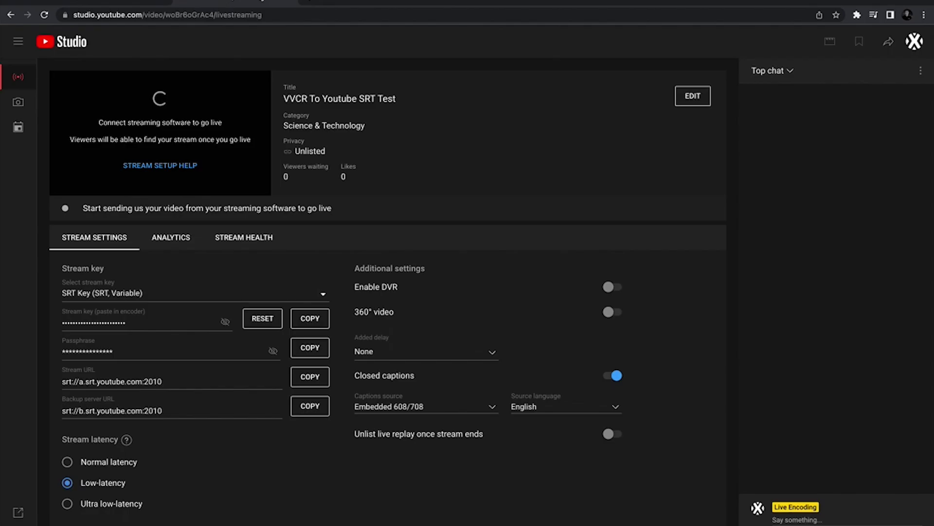
left_click(315, 324)
left_click(142, 8)
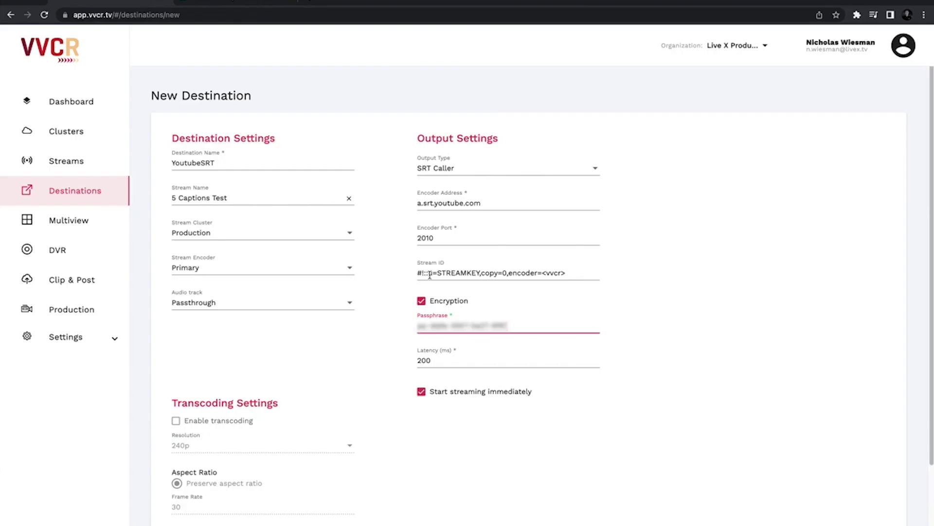
left_click(479, 272)
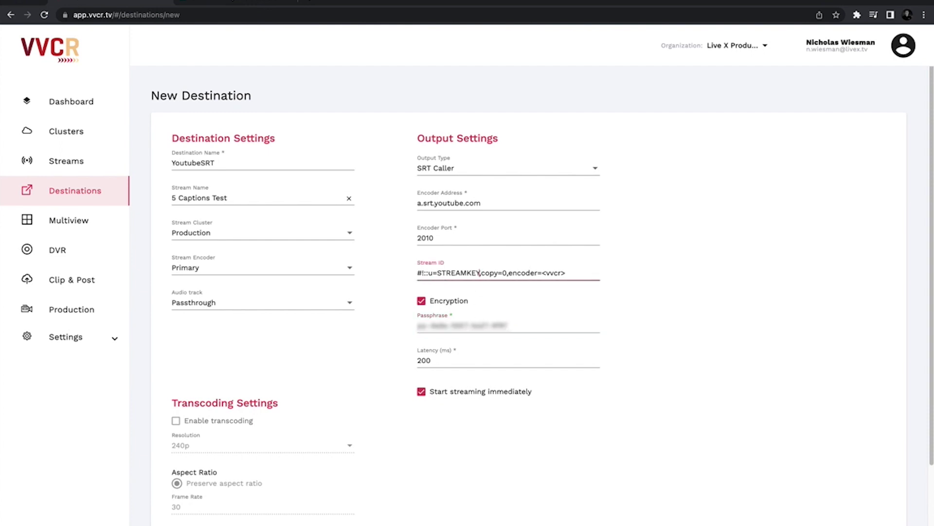
key("BackSpace")
key("BackSpace")
key("BackSpace")
key("BackSpace")
key("BackSpace")
key("BackSpace")
key("BackSpace")
key("BackSpace")
key("BackSpace")
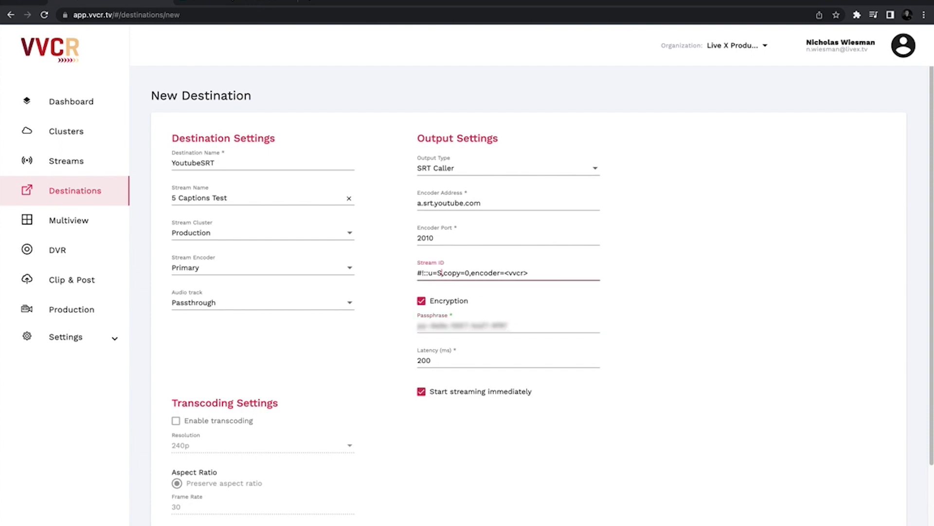
key("super+v")
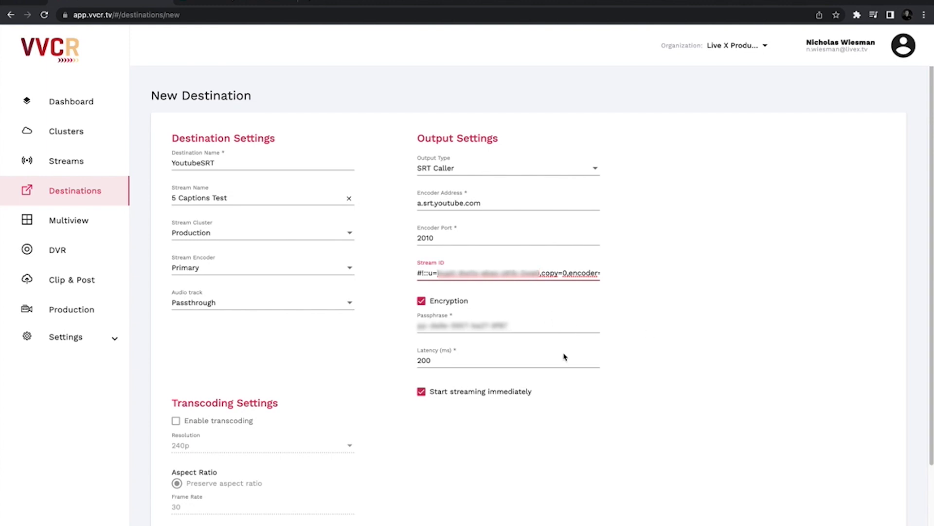
Step: Save the YoutubeSRT destination
scroll(560, 355, "down", 2)
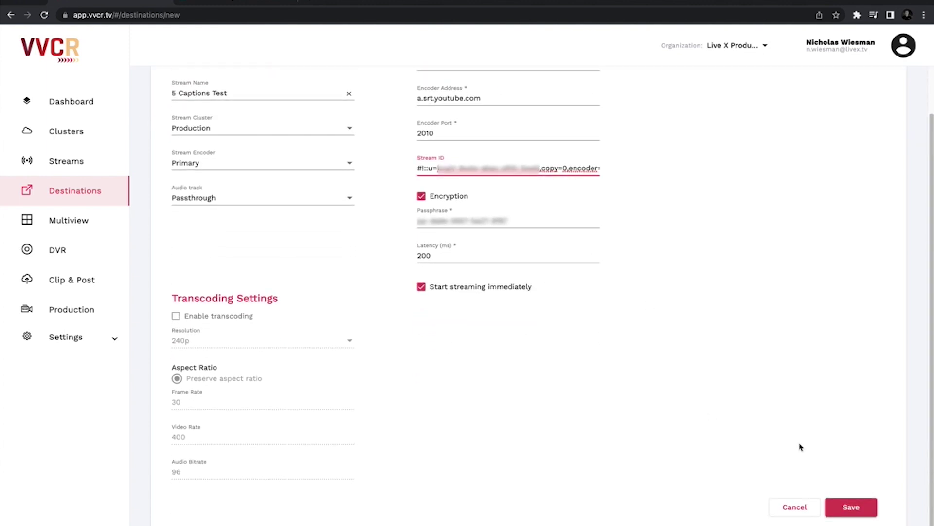
left_click(851, 508)
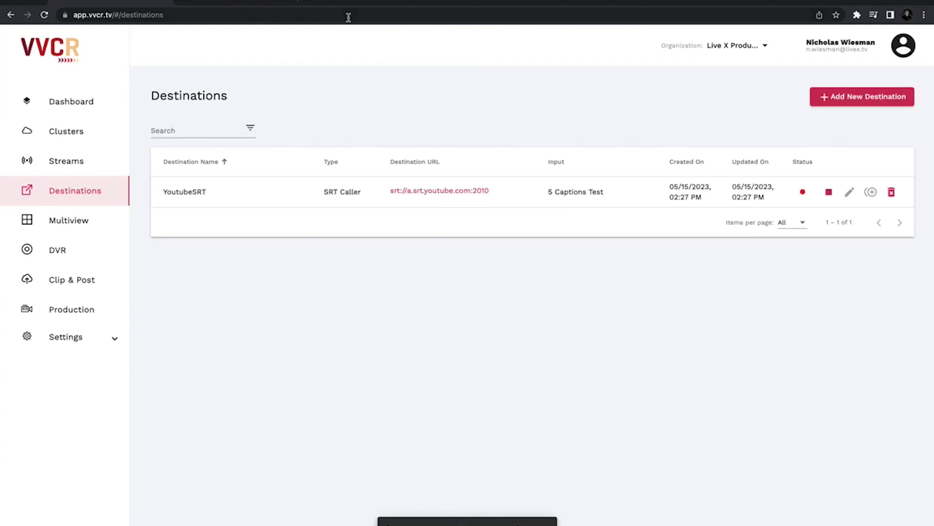
left_click(256, 3)
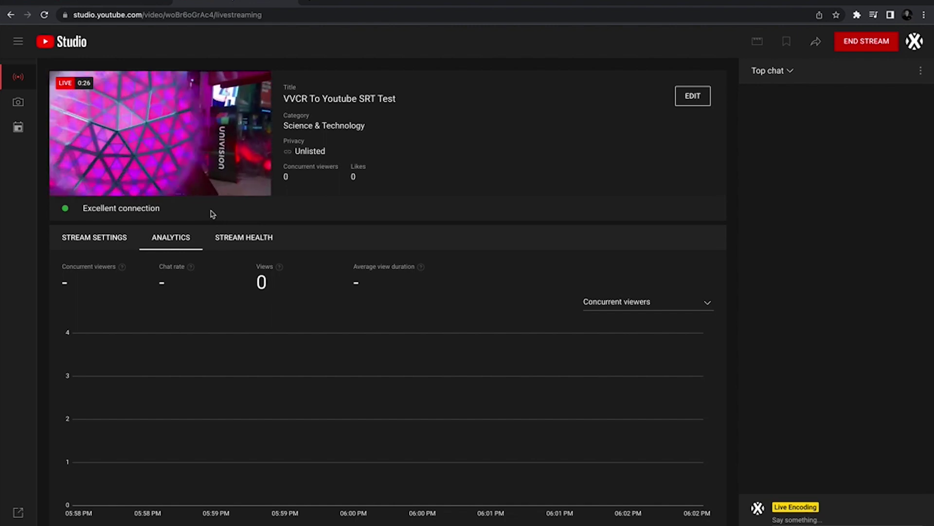
Step: Turn on captions in the YouTube Studio live preview player
left_click(199, 188)
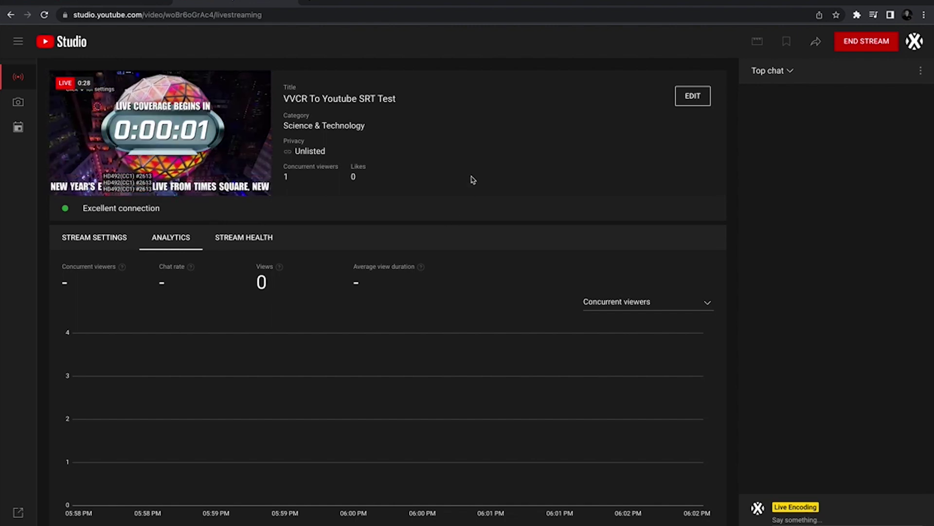